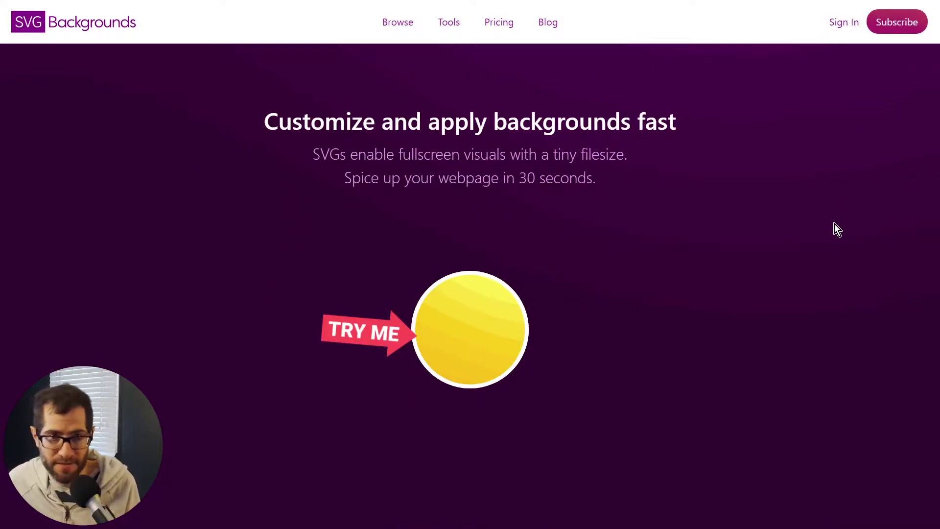
# Scroll down to the gallery of twelve free sample backgrounds
pyautogui.scroll(-10, 832, 228)
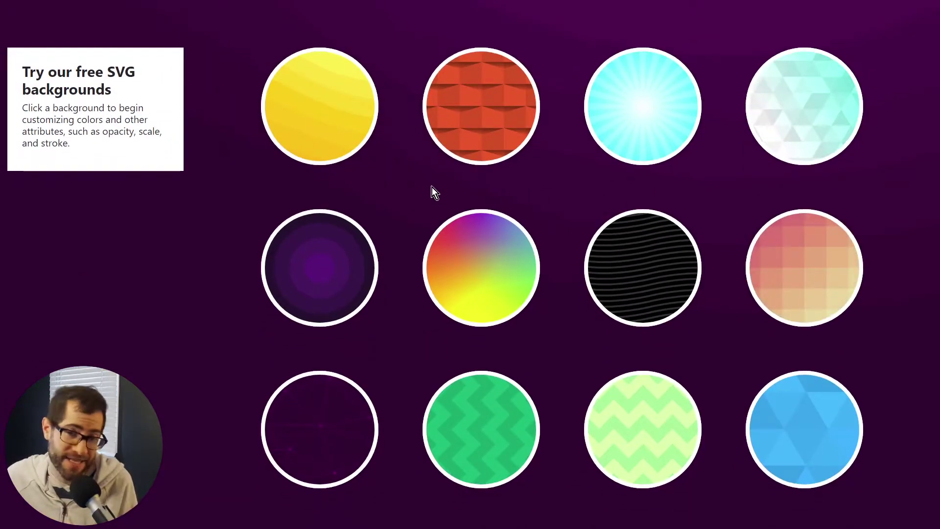
# Apply the Liquid Cheese background and try orange, green, then blue #4875FF as its first colour
pyautogui.click(321, 149)
pyautogui.scroll(-1, 424, 175)
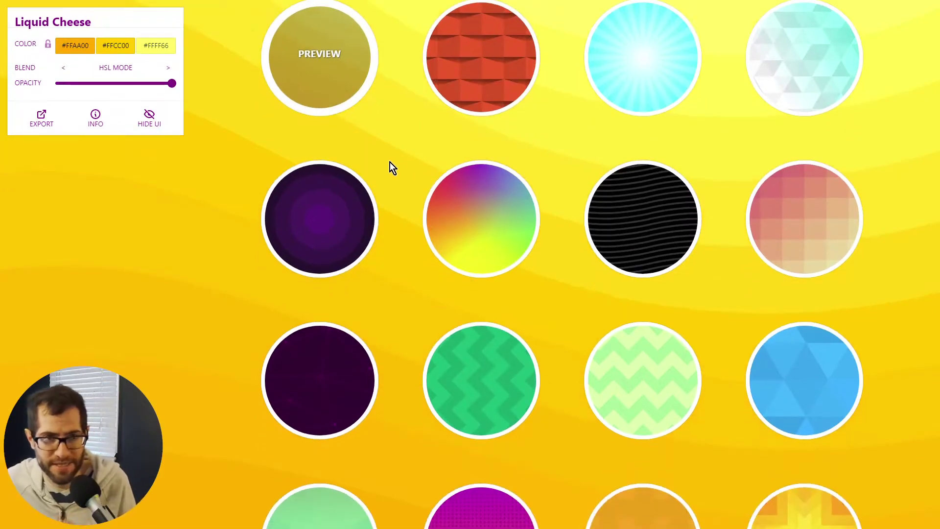
pyautogui.click(74, 49)
pyautogui.click(72, 78)
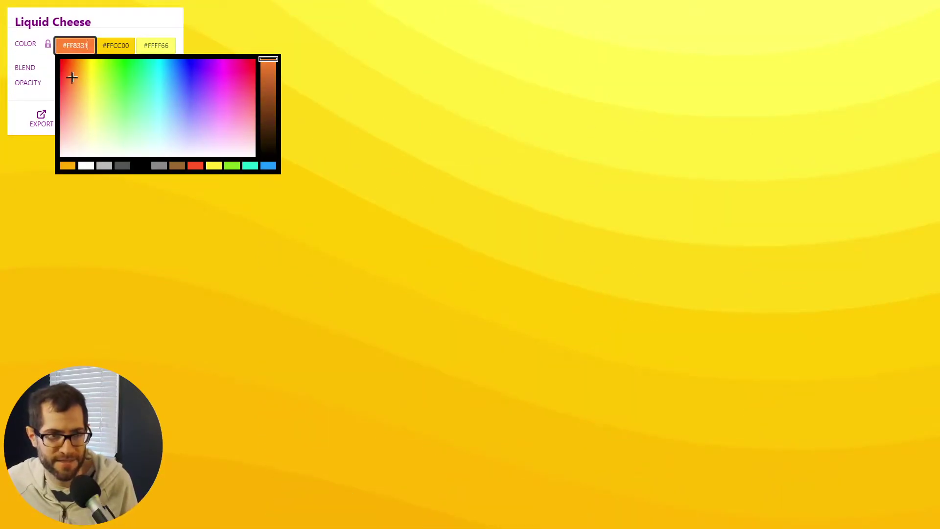
pyautogui.click(116, 98)
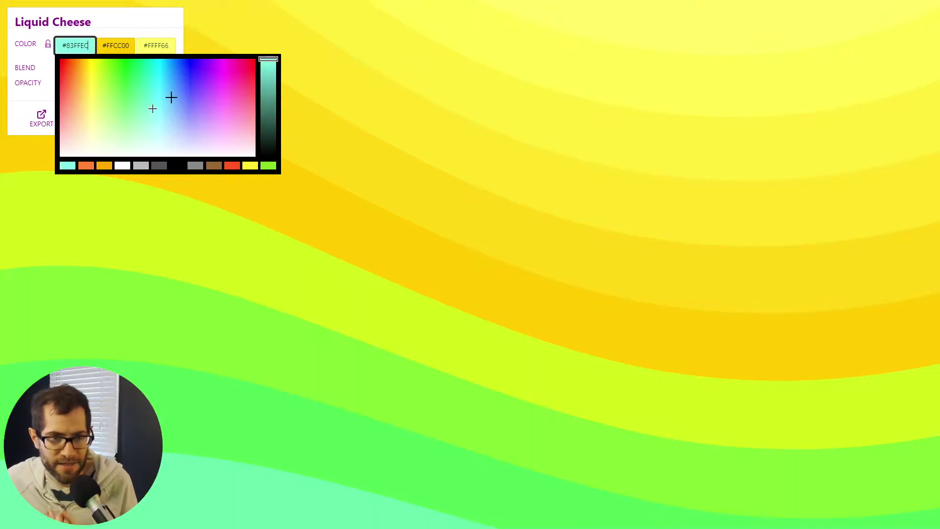
pyautogui.click(182, 86)
pyautogui.click(168, 14)
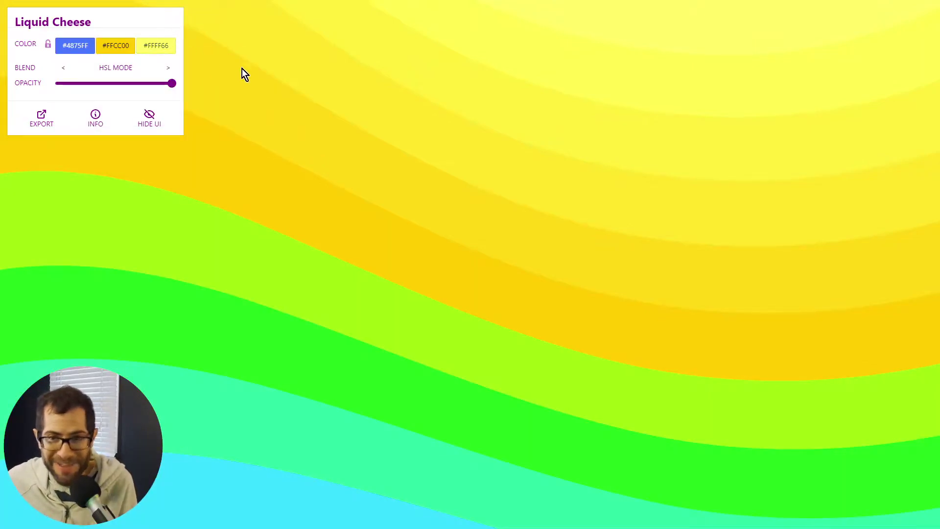
# Restore Liquid Cheese's original #FFAA00, #FFCC00 and #FFFF66 colours
pyautogui.scroll(-5, 463, 136)
pyautogui.click(336, 89)
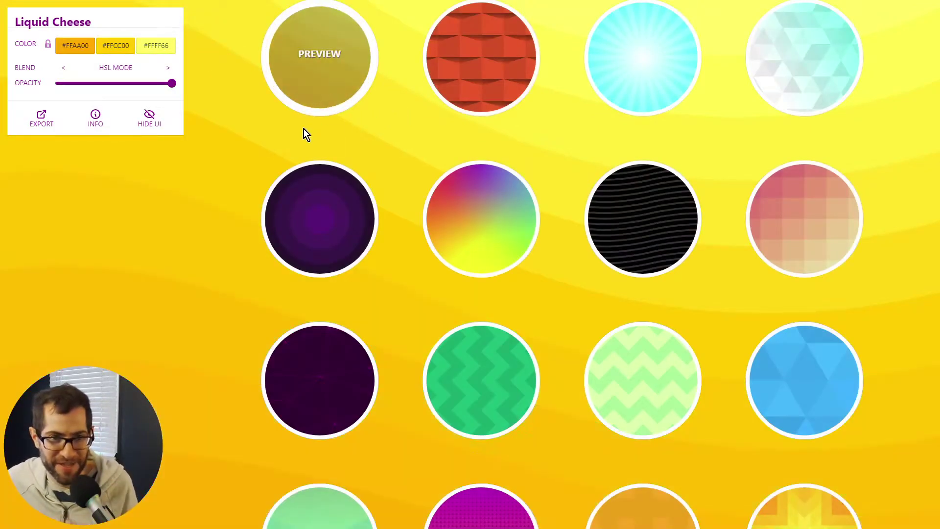
pyautogui.click(39, 125)
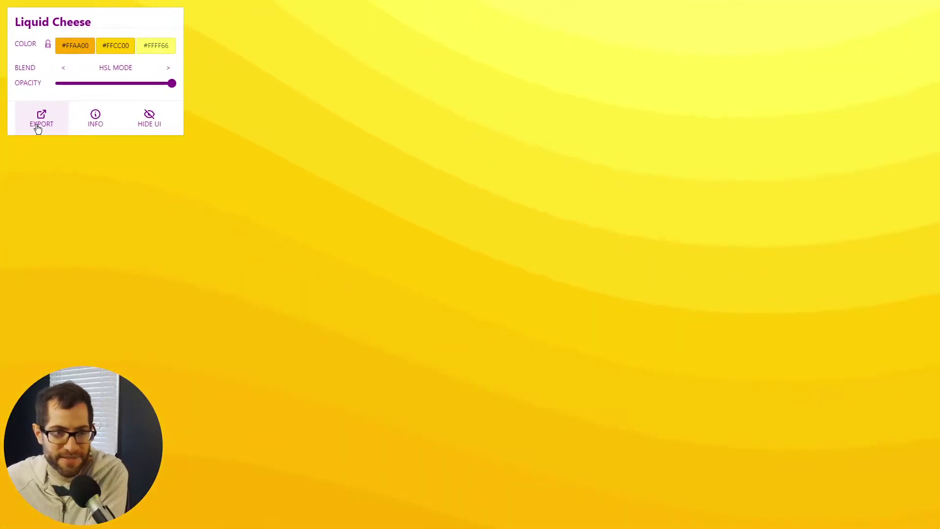
# Export Liquid Cheese as an SVG, saved as liquid-cheese (22).svg
pyautogui.click(38, 127)
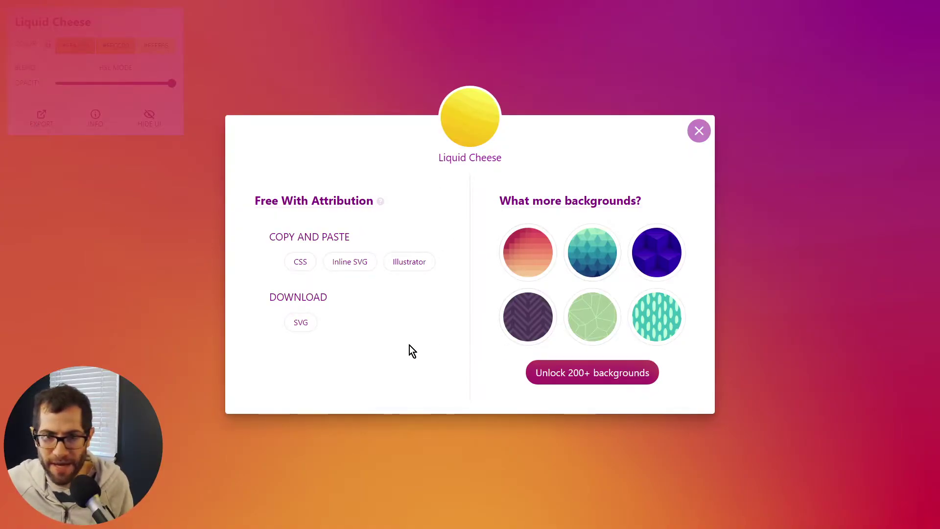
pyautogui.click(300, 324)
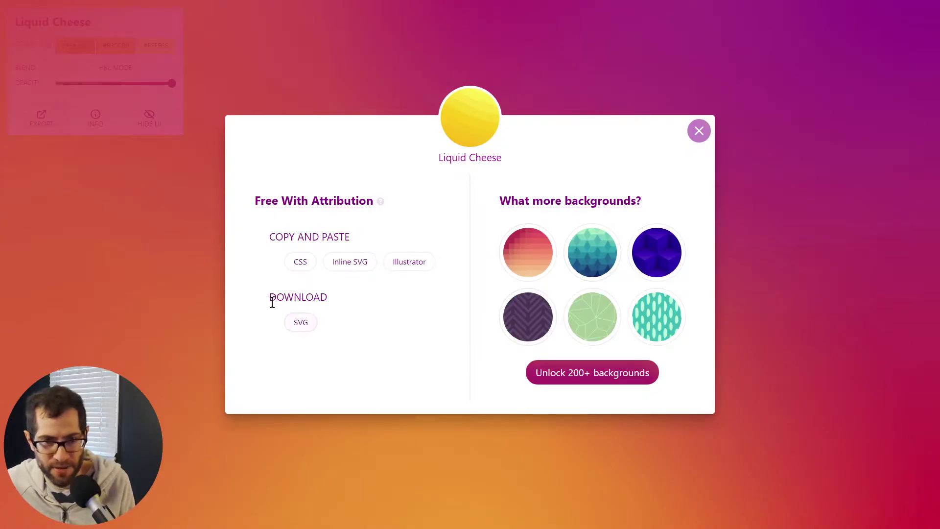
pyautogui.click(298, 323)
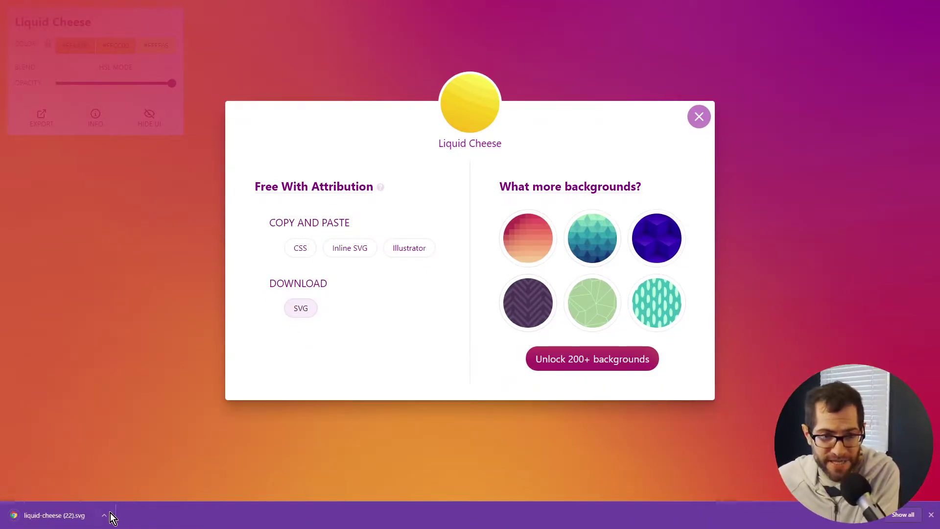
# Apply the Quantum Gradient background and download it as an SVG file
pyautogui.click(89, 419)
pyautogui.scroll(-15, 522, 320)
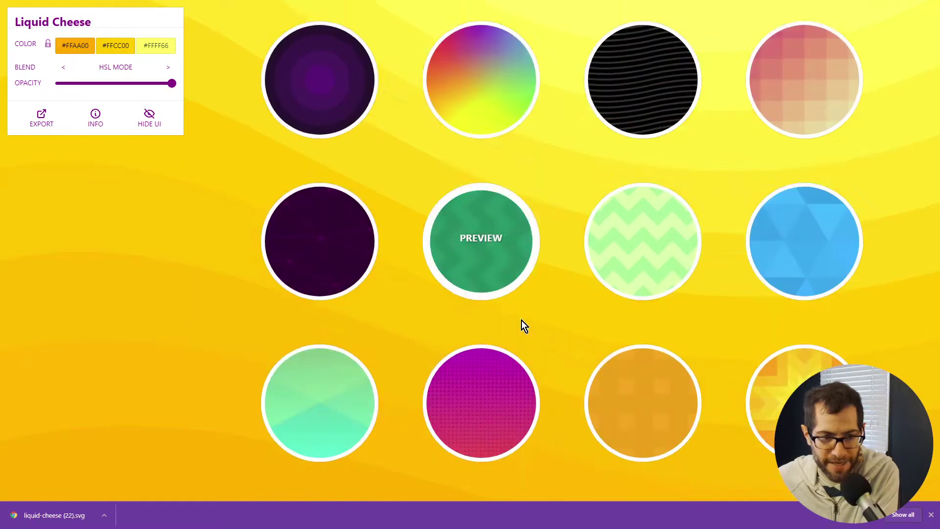
pyautogui.scroll(-7, 527, 311)
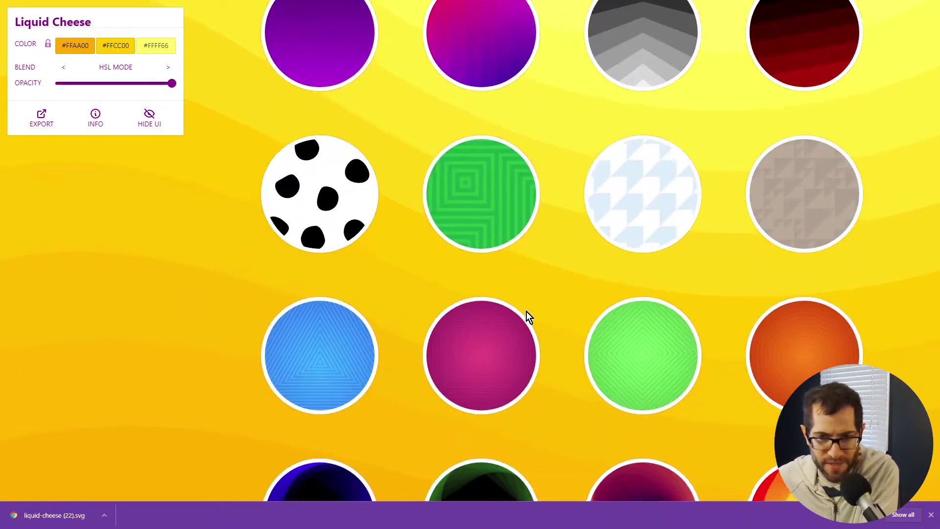
pyautogui.scroll(1, 527, 311)
pyautogui.click(479, 119)
pyautogui.click(41, 119)
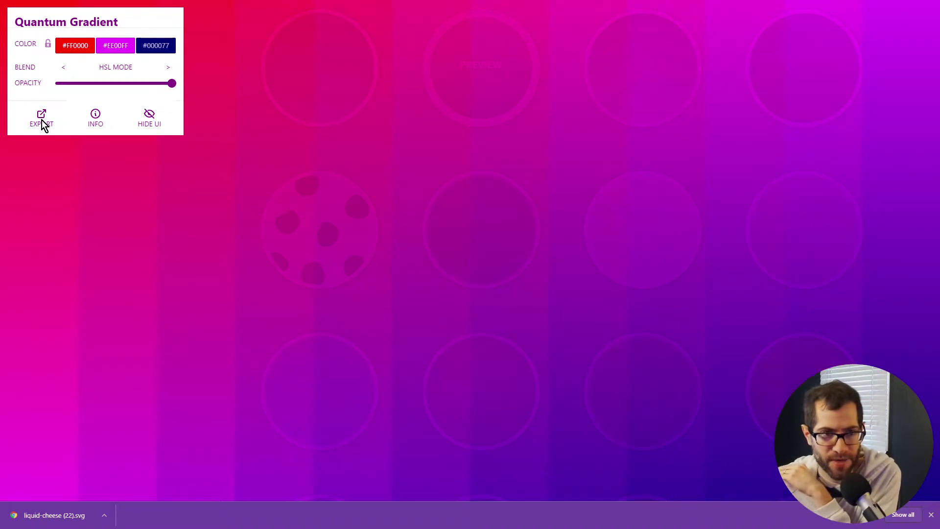
pyautogui.click(312, 317)
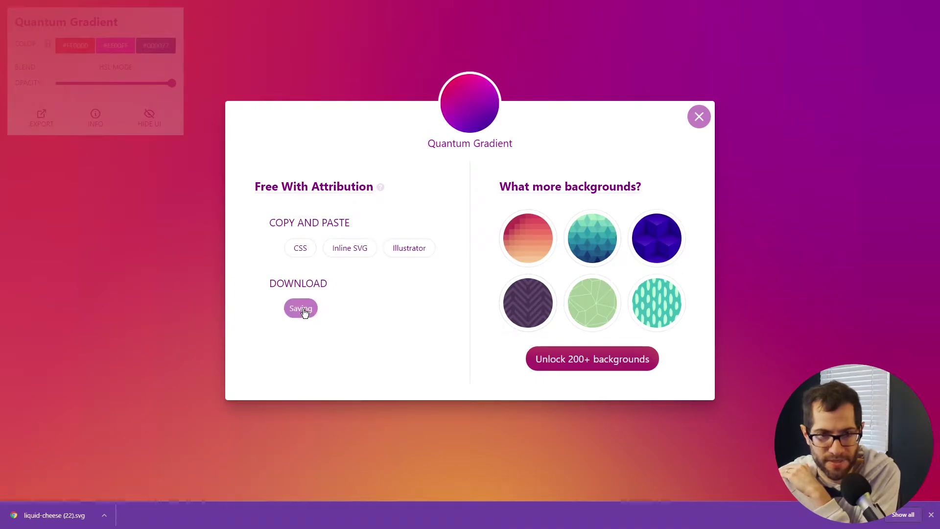
pyautogui.click(155, 318)
# Download the Page Turner background as page-turner (5).svg and return to the Canva design
pyautogui.scroll(-8, 684, 356)
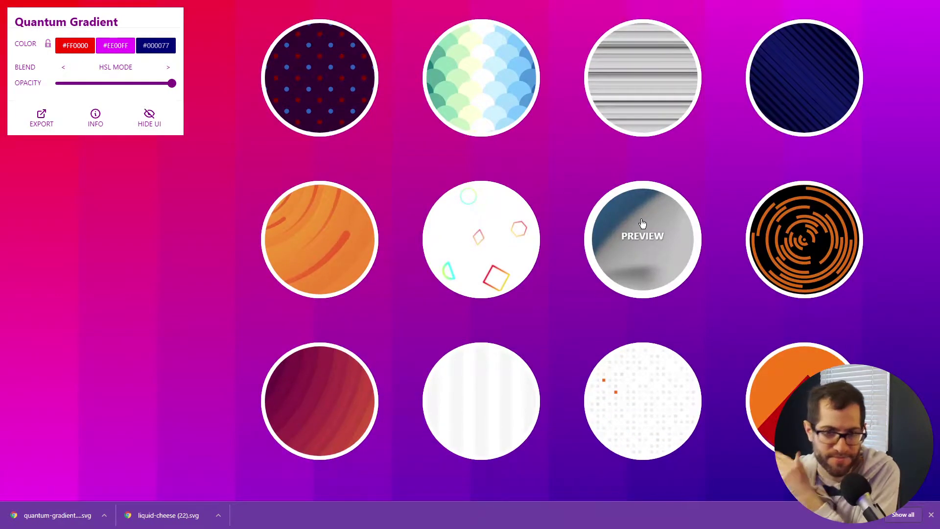
pyautogui.click(643, 223)
pyautogui.click(41, 120)
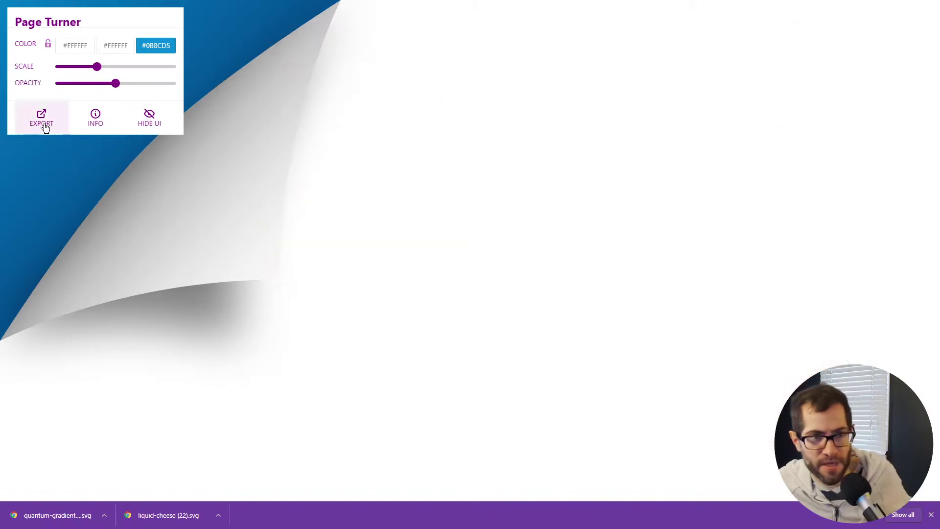
pyautogui.click(295, 315)
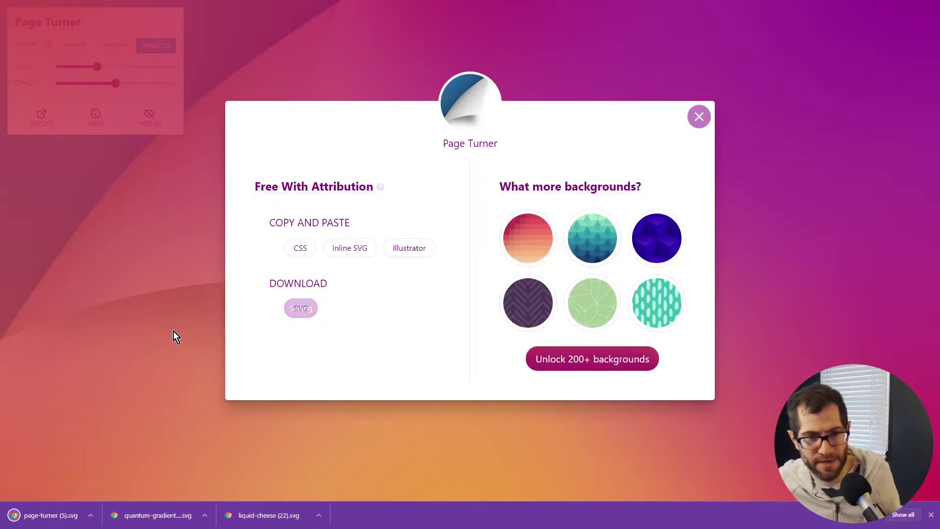
pyautogui.click(173, 333)
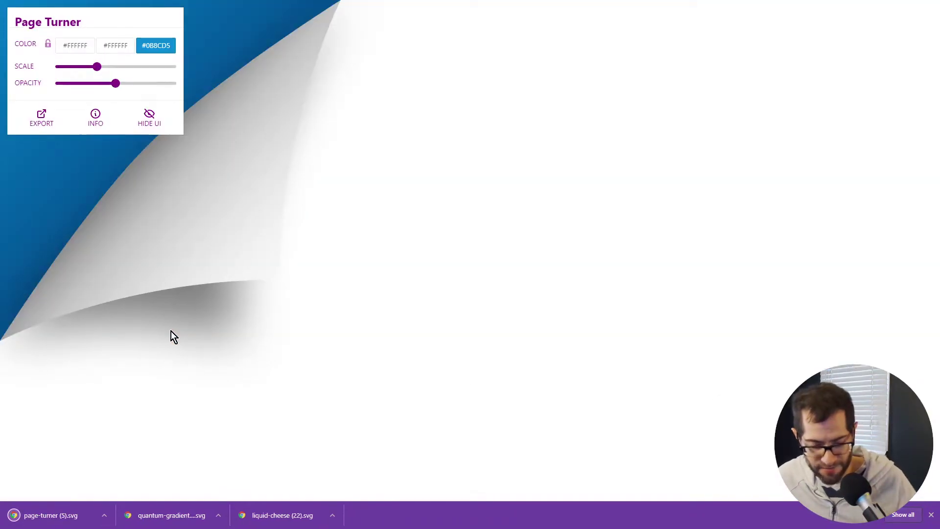
pyautogui.hotkey('ctrl', 'Tab')
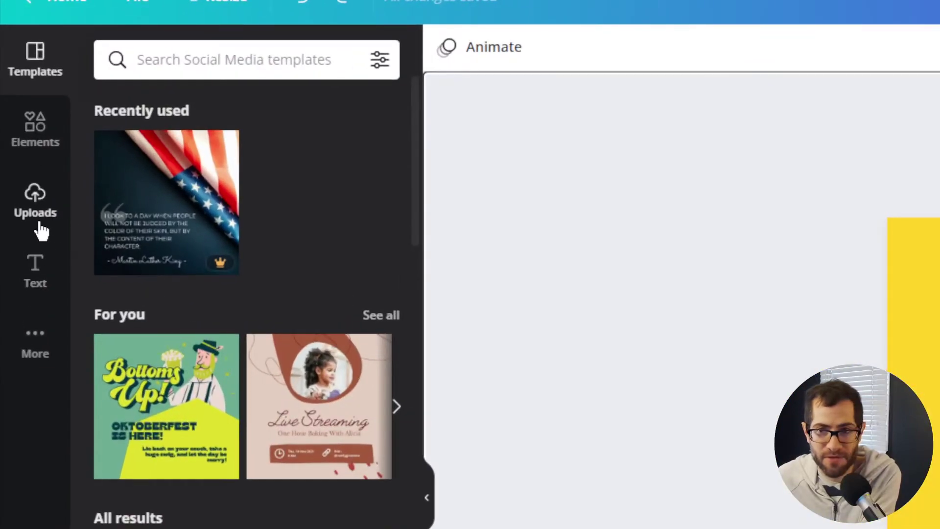
# Upload the Page Turner, Quantum Gradient and Liquid Cheese SVGs, placing Liquid Cheese on the design
pyautogui.click(34, 225)
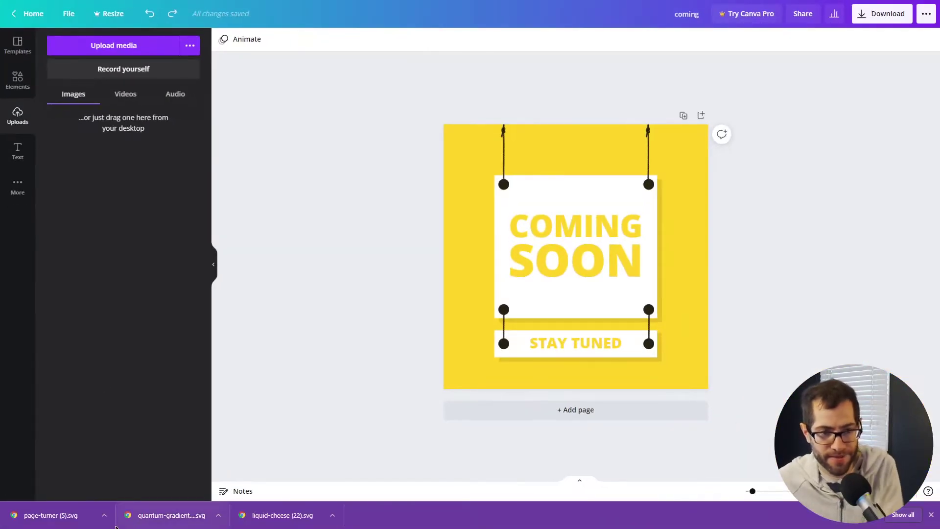
pyautogui.moveTo(59, 515); pyautogui.dragTo(117, 304)
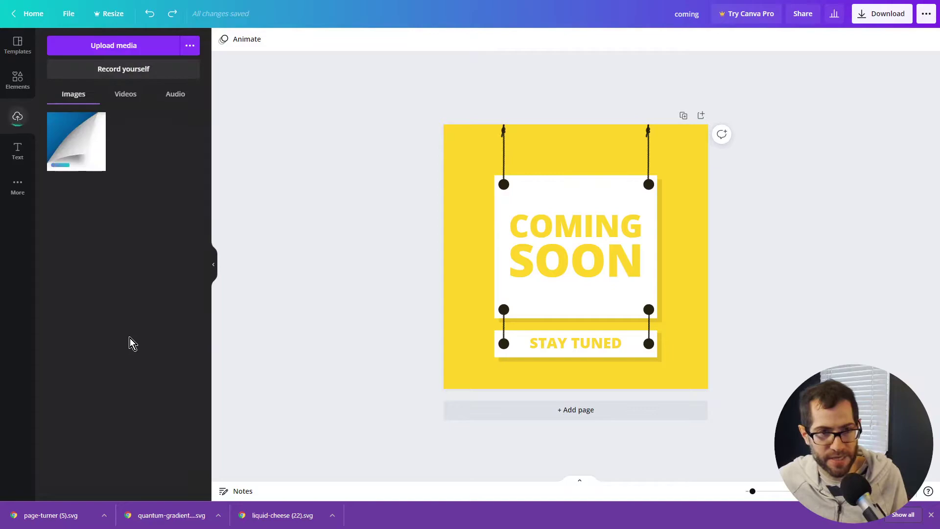
pyautogui.moveTo(164, 523); pyautogui.dragTo(115, 362)
pyautogui.moveTo(282, 515); pyautogui.dragTo(161, 344)
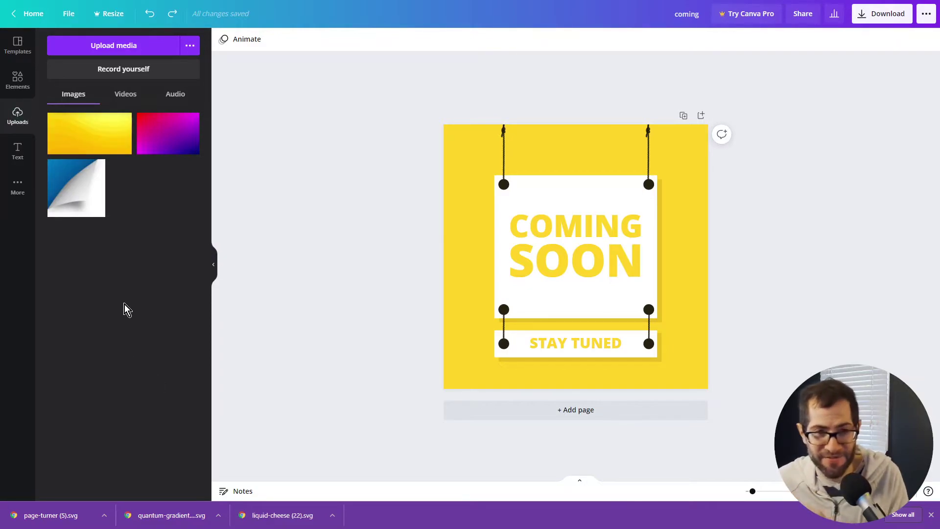
pyautogui.moveTo(78, 133); pyautogui.dragTo(475, 159)
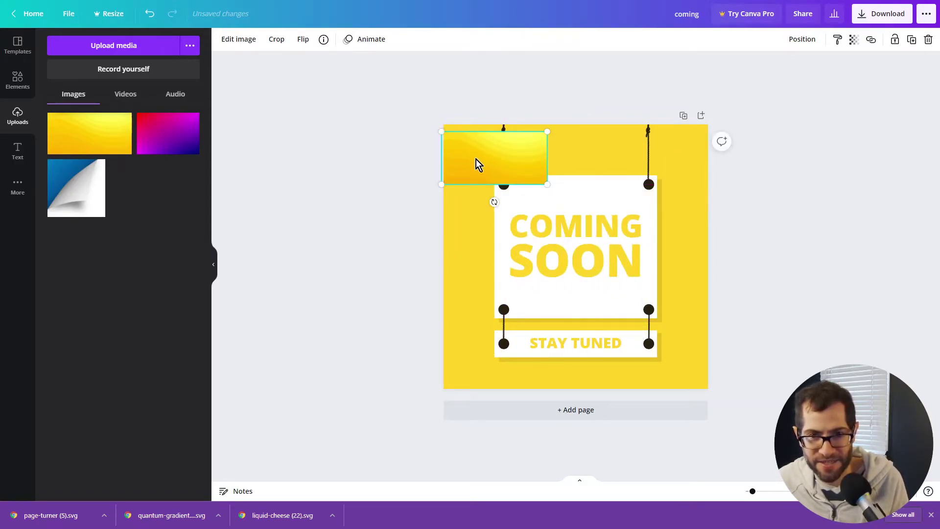
# Send the wavy image to the back and delete the plain yellow background
pyautogui.rightClick(476, 160)
pyautogui.click(524, 258)
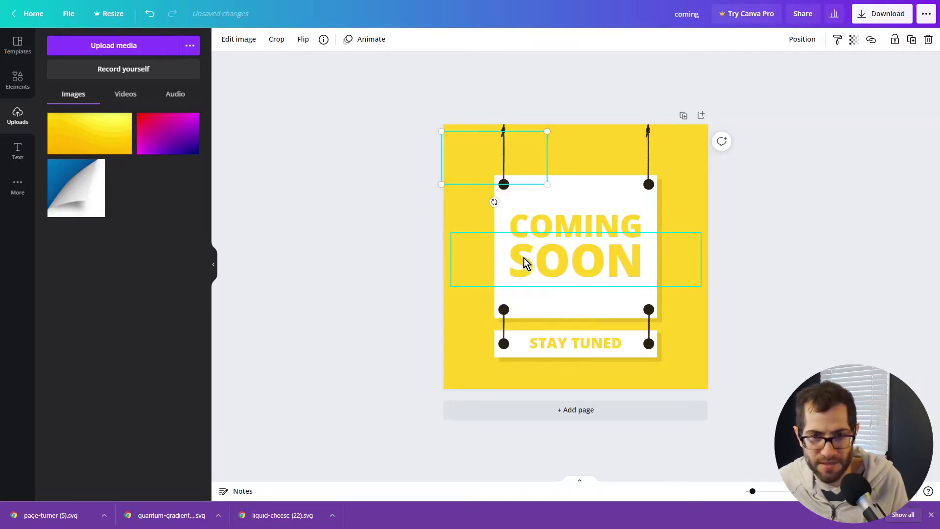
pyautogui.click(592, 139)
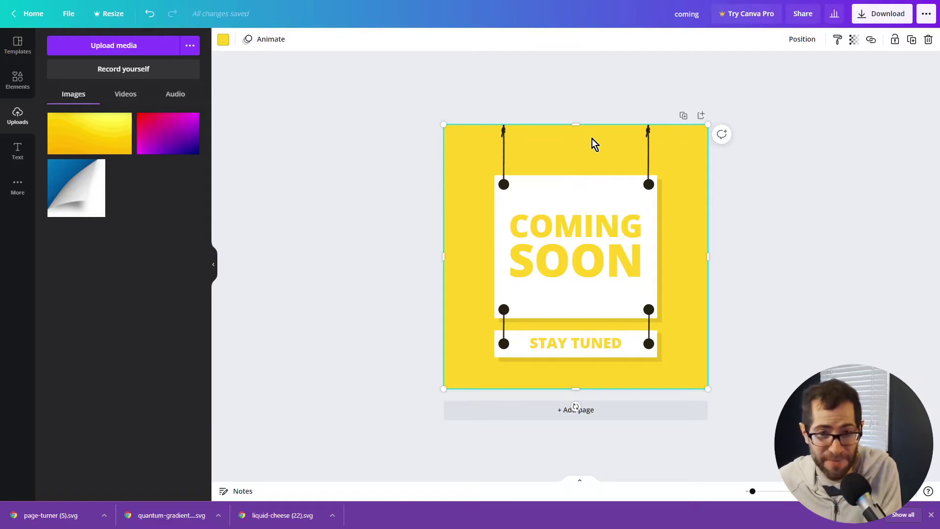
pyautogui.press('Delete')
# Move and enlarge the wavy image so it covers the whole page, centred
pyautogui.click(505, 149)
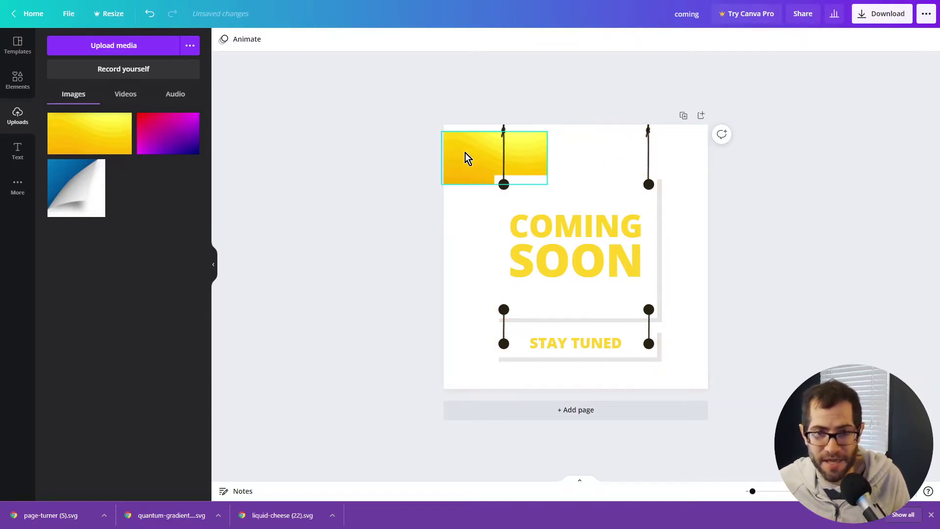
pyautogui.moveTo(465, 157); pyautogui.dragTo(466, 141)
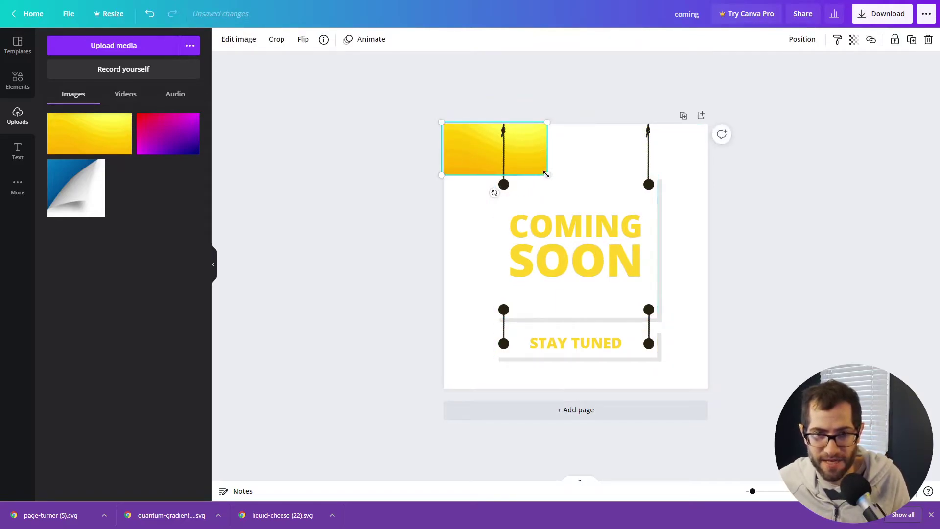
pyautogui.moveTo(549, 175); pyautogui.dragTo(937, 374)
pyautogui.moveTo(435, 373); pyautogui.dragTo(401, 394)
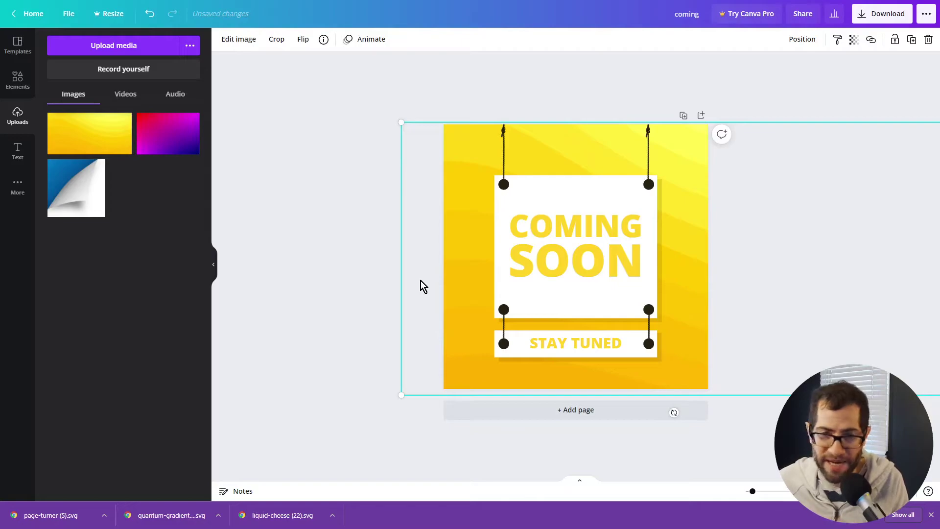
pyautogui.moveTo(424, 234); pyautogui.dragTo(291, 240)
pyautogui.moveTo(374, 239); pyautogui.dragTo(375, 234)
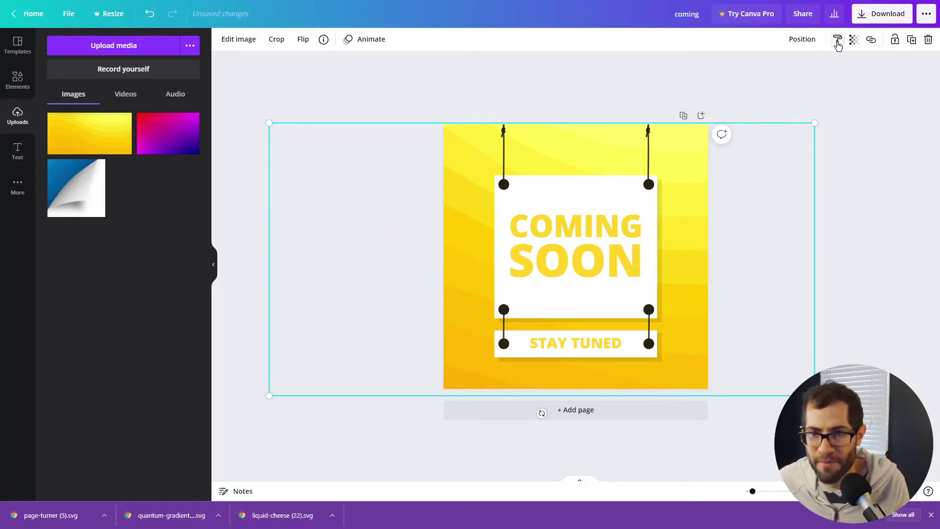
# Align the Liquid Cheese background to the page's middle and centre, then deselect it
pyautogui.click(809, 43)
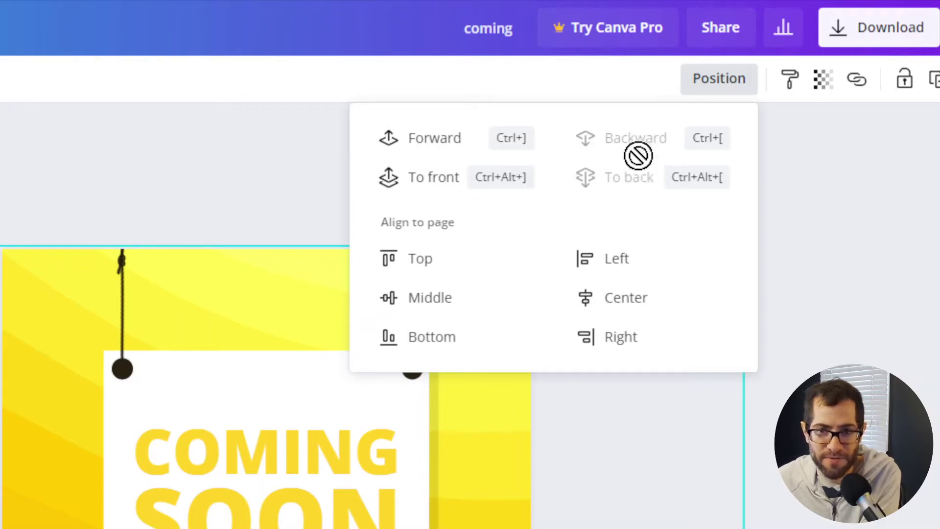
pyautogui.click(425, 302)
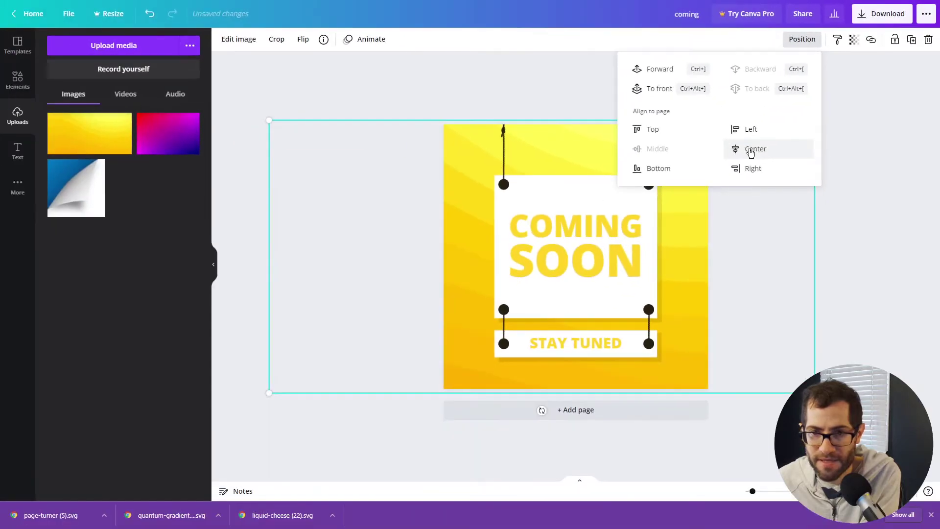
pyautogui.click(613, 297)
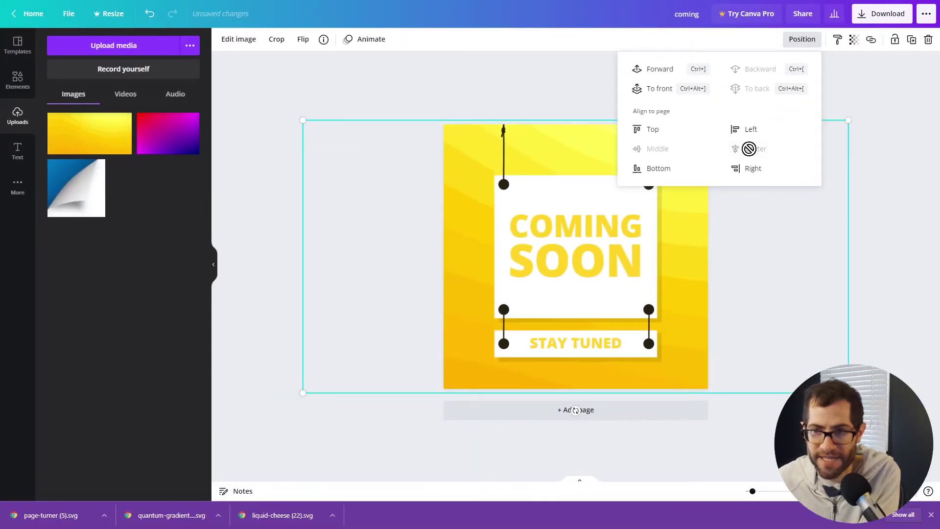
pyautogui.click(338, 128)
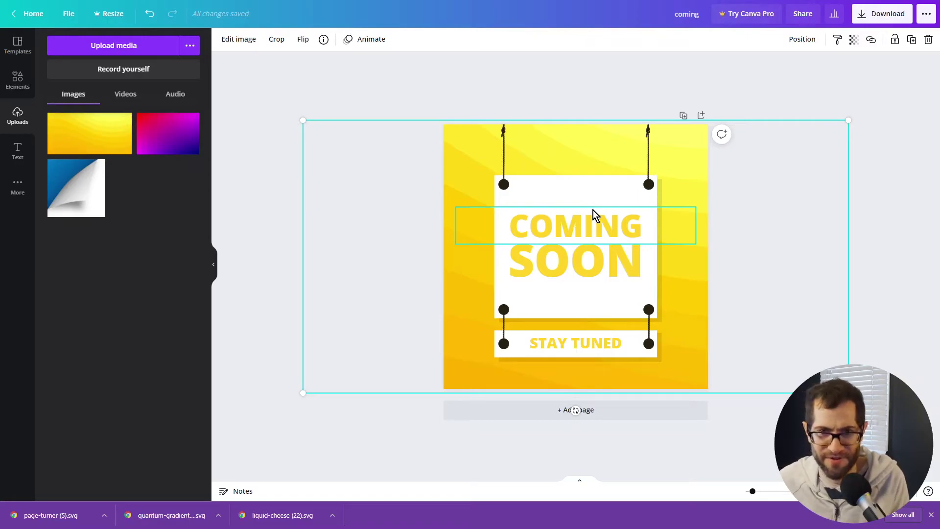
pyautogui.click(458, 93)
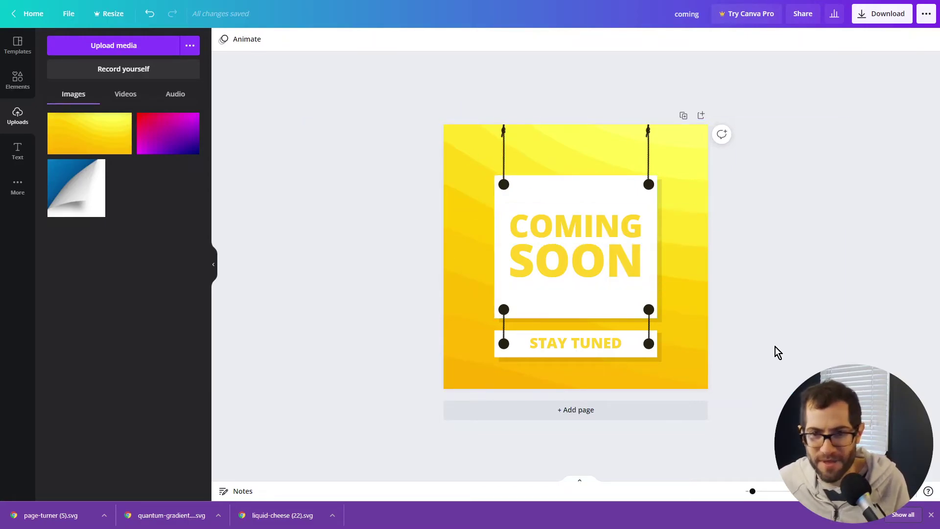
# Delete the yellow waves and stretch the Quantum Gradient image across the whole page
pyautogui.click(931, 515)
pyautogui.click(467, 147)
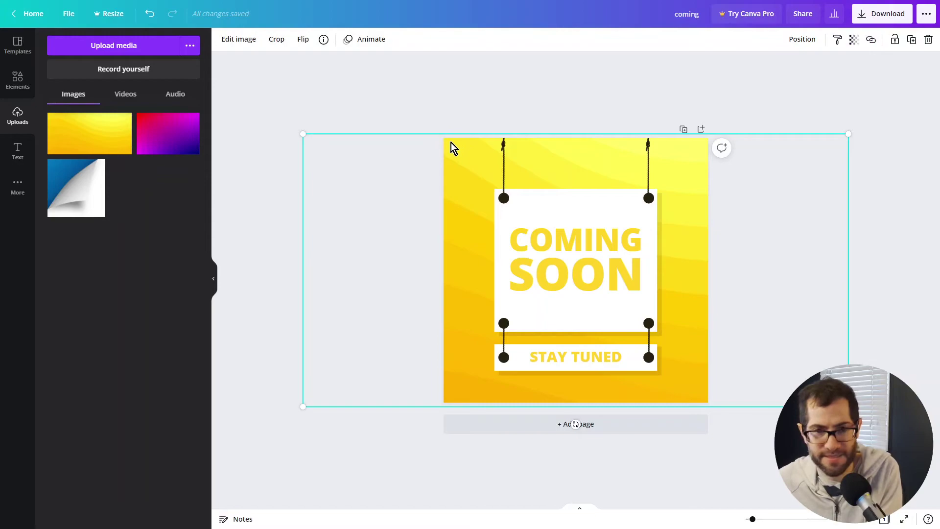
pyautogui.press('Delete')
pyautogui.moveTo(181, 130); pyautogui.dragTo(459, 157)
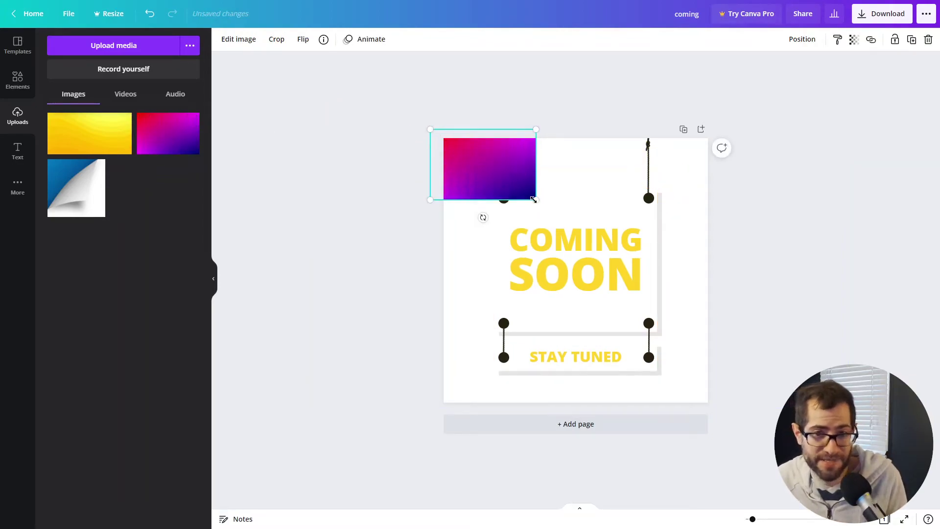
pyautogui.moveTo(534, 200); pyautogui.dragTo(859, 416)
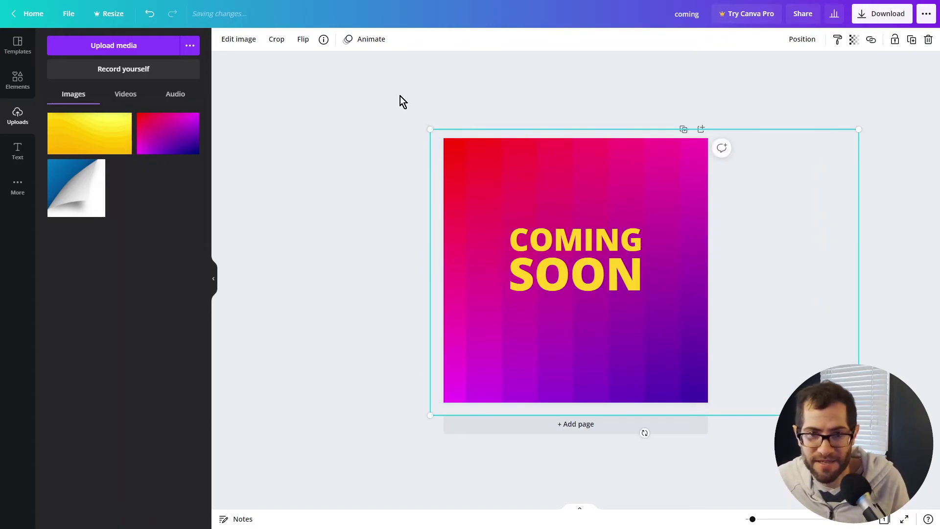
pyautogui.moveTo(464, 157); pyautogui.dragTo(420, 158)
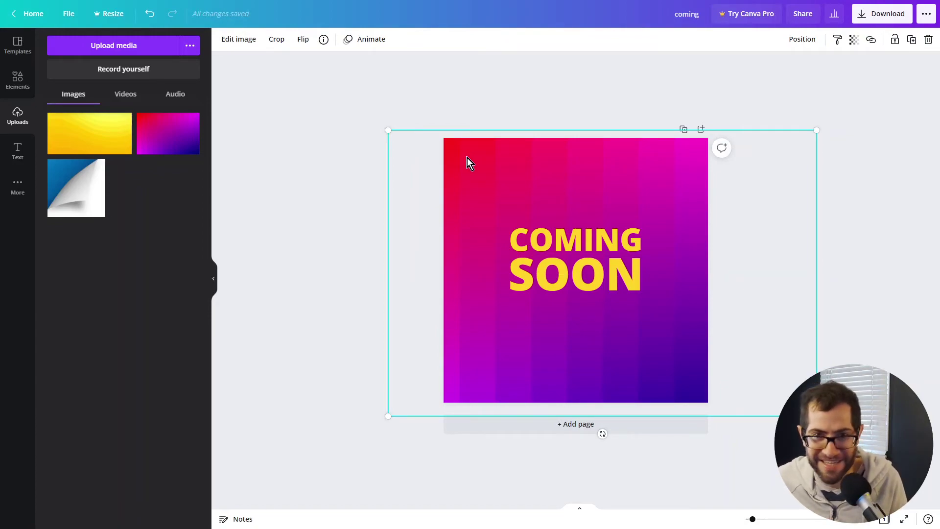
pyautogui.moveTo(466, 171); pyautogui.dragTo(467, 206)
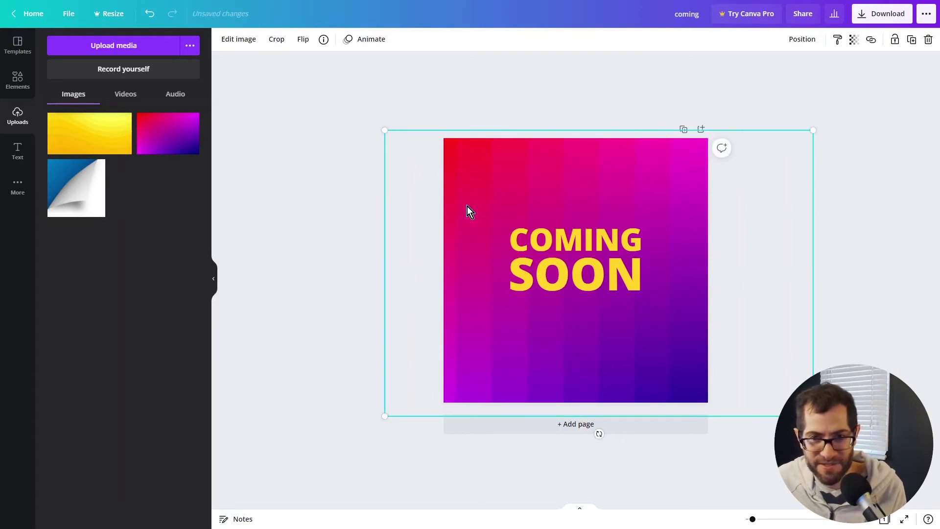
# Send the gradient back, delete it, and place the blue Page Turner curl top-left at 400×400
pyautogui.rightClick(472, 181)
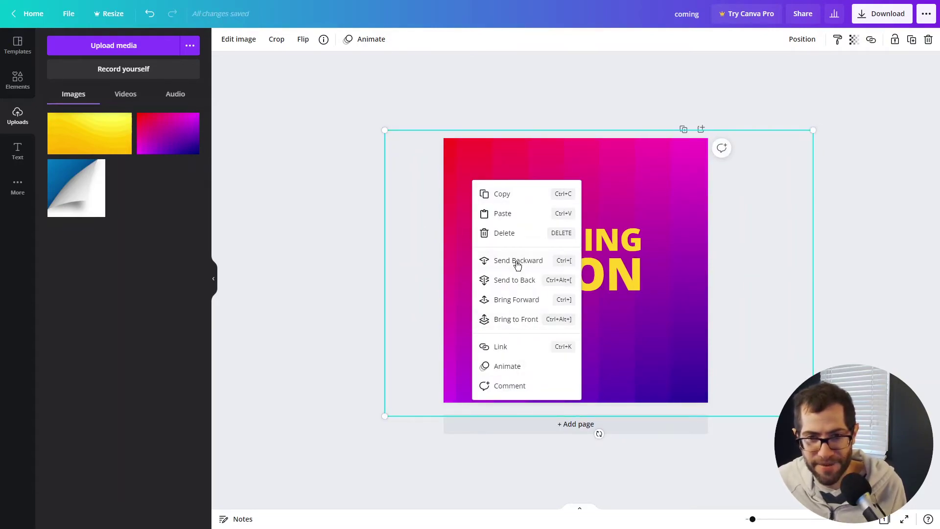
pyautogui.click(509, 280)
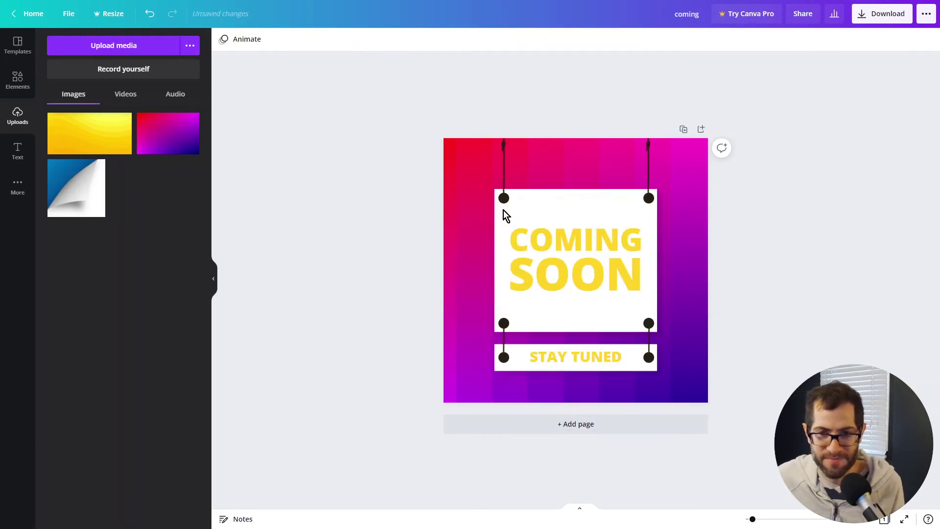
pyautogui.press('Delete')
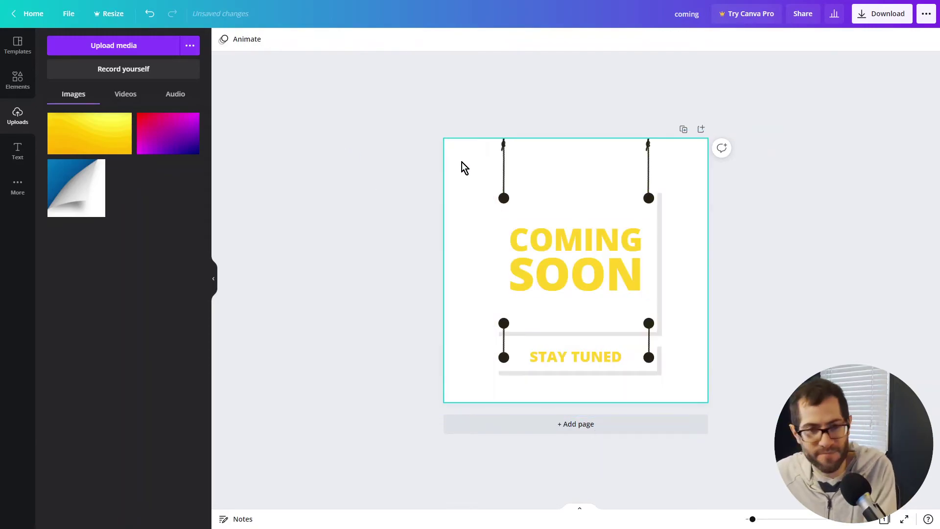
pyautogui.moveTo(90, 186); pyautogui.dragTo(466, 166)
pyautogui.moveTo(551, 238); pyautogui.dragTo(505, 271)
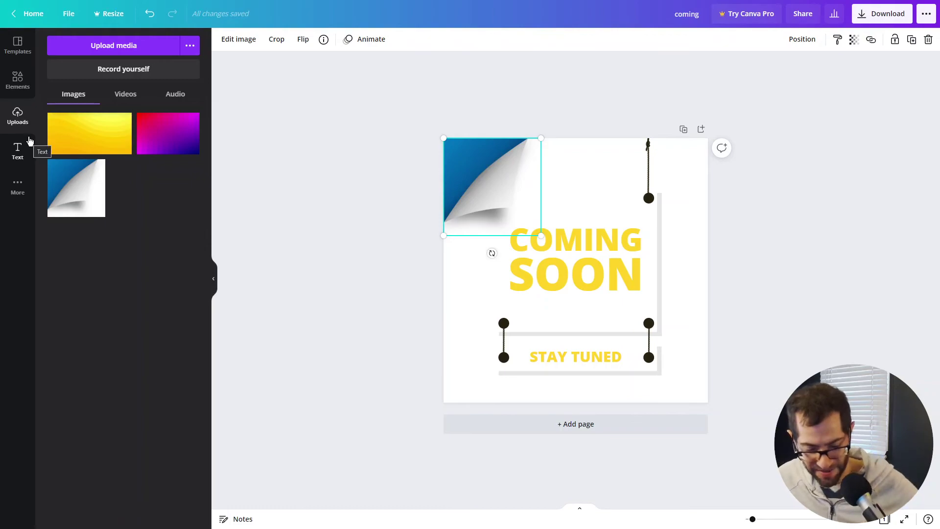
# Undo twice to remove the page curl and bring back the yellow Liquid Cheese waves
pyautogui.hotkey('ctrl', 'z')
pyautogui.hotkey('ctrl', 'z')
pyautogui.hotkey('ctrl', 'z')
pyautogui.hotkey('ctrl', 'z')
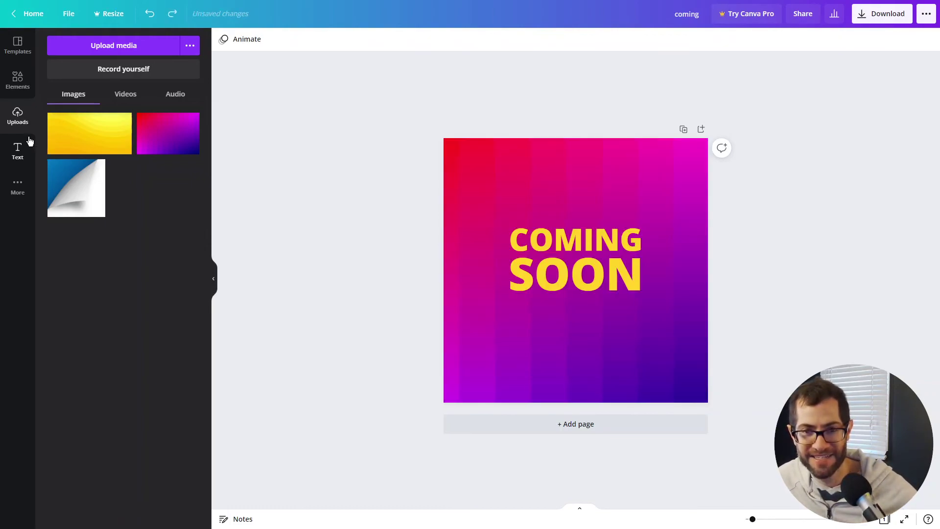
pyautogui.hotkey('ctrl', 'z')
pyautogui.hotkey('ctrl', 'z')
pyautogui.hotkey('ctrl', 'z')
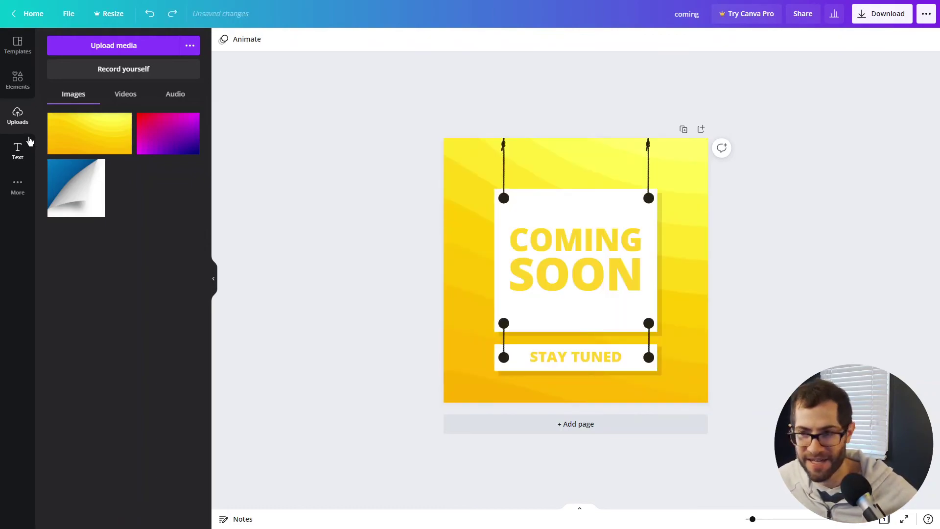